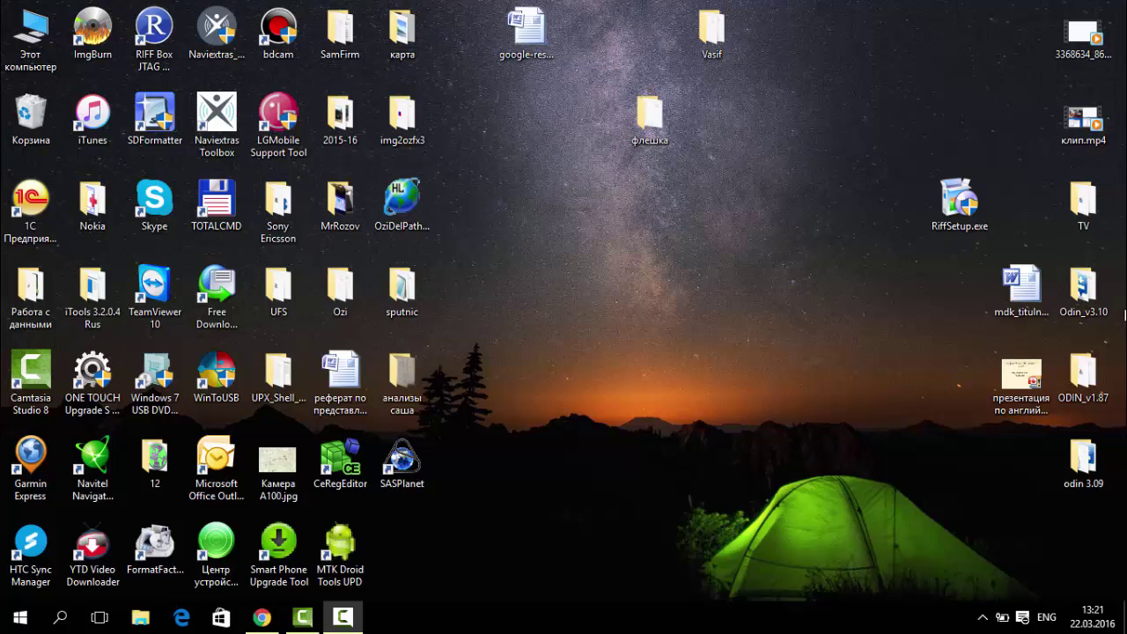
click(1102, 473)
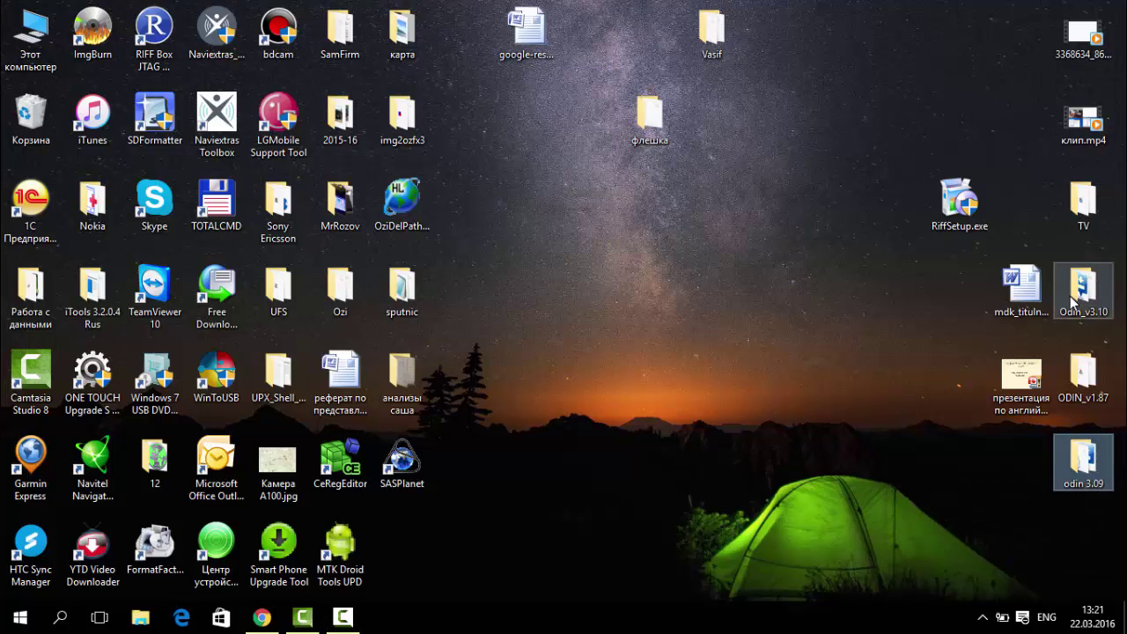
mouse_move(1084, 331)
click(775, 353)
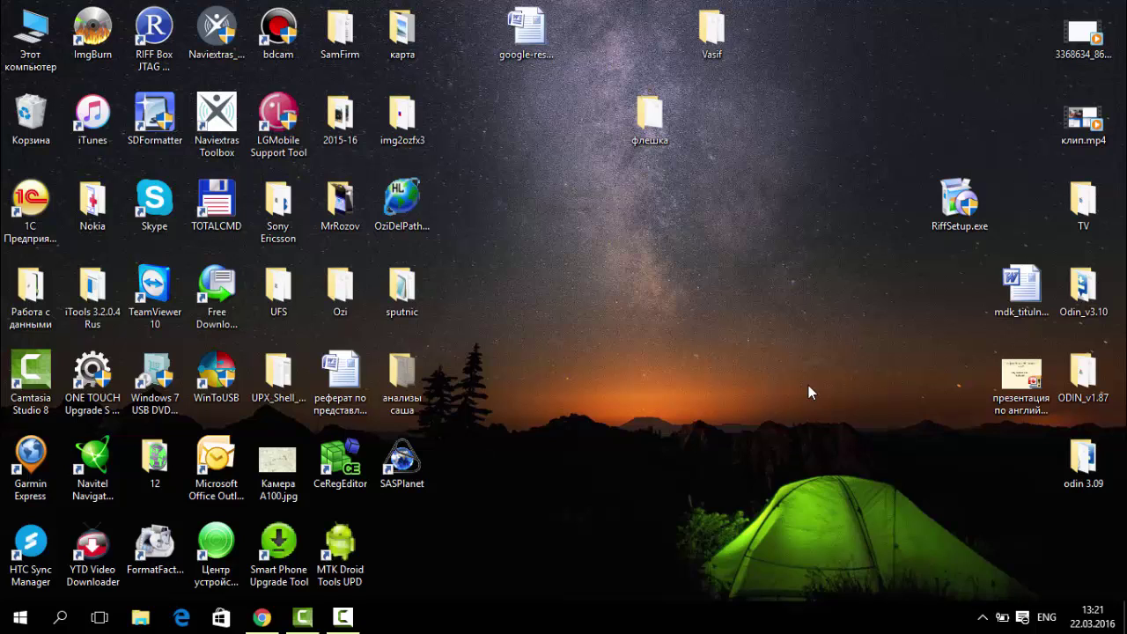
Step: Open the SamFirm folder on the desktop and launch SamFirm.exe
double_click(340, 31)
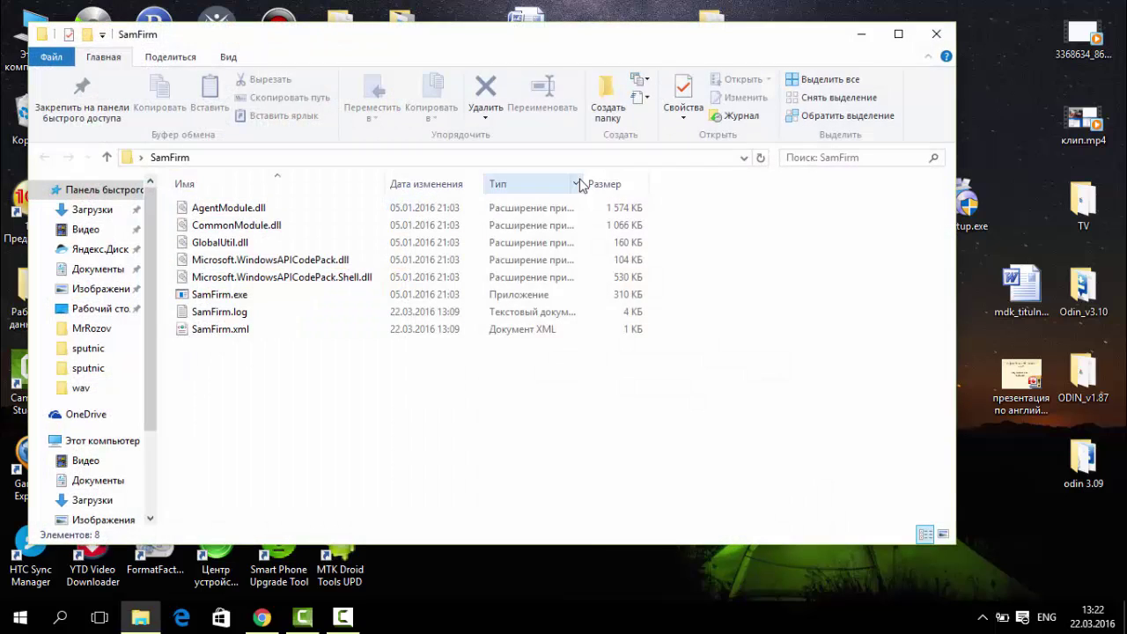
click(201, 298)
double_click(200, 298)
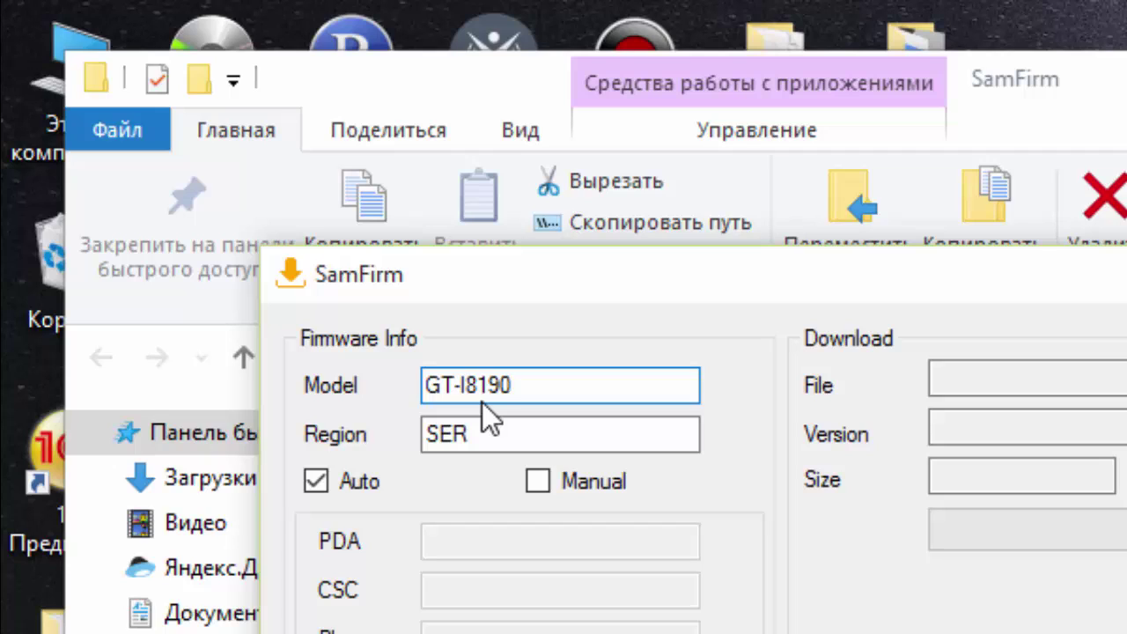
Step: Check for available firmware for model GT-I8190 and region SER in automatic mode
click(496, 442)
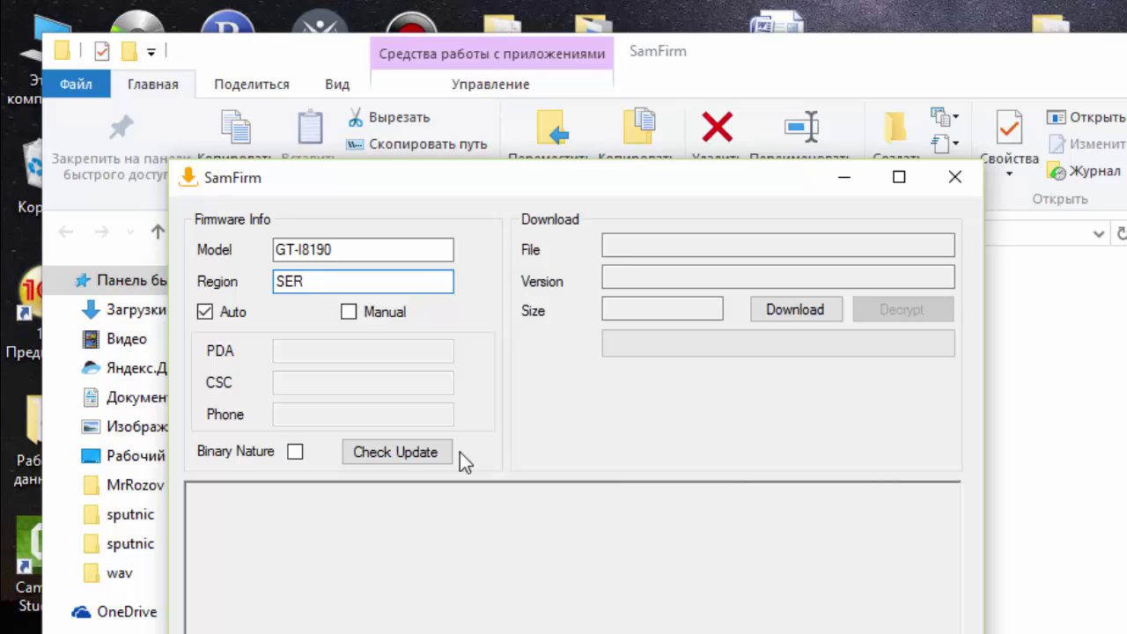
click(381, 451)
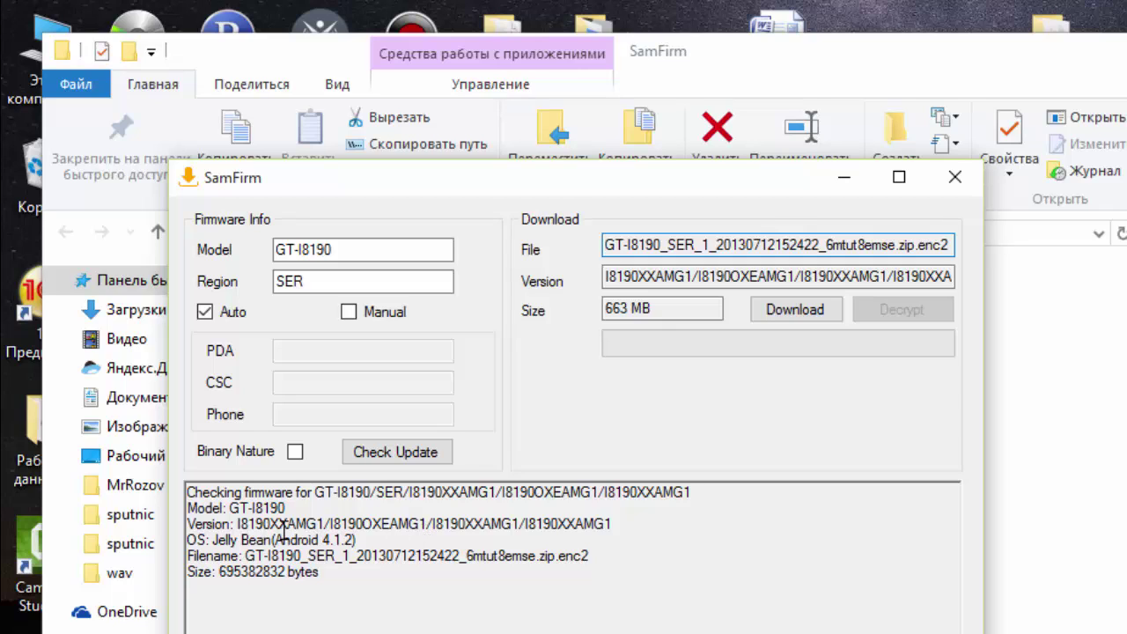
double_click(396, 493)
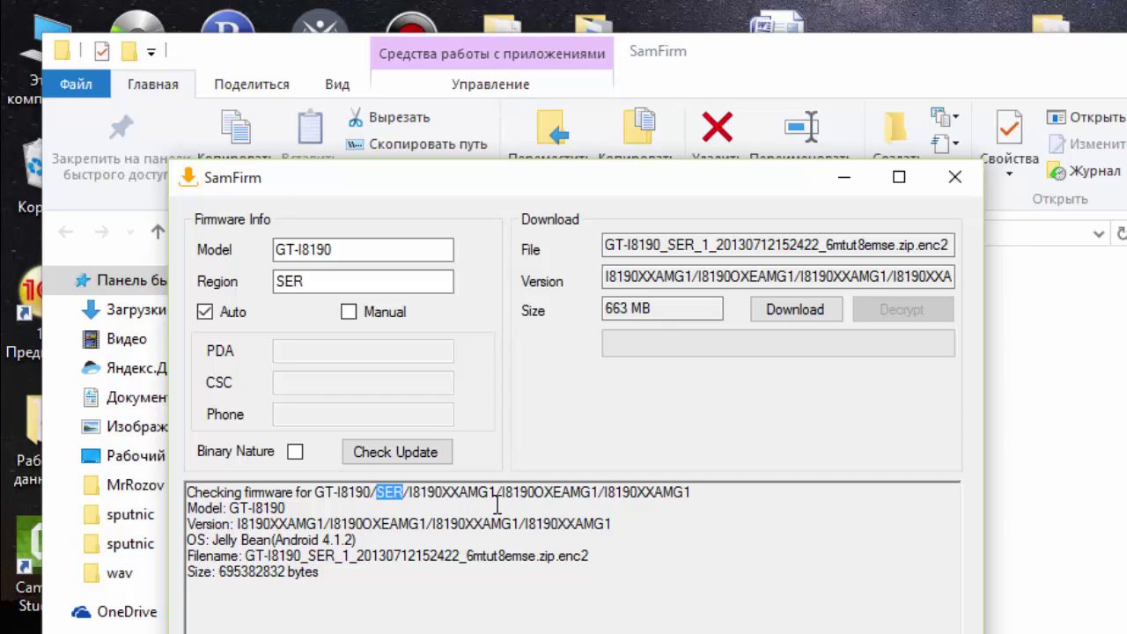
Step: Download the GT-I8190 SER firmware package and decrypt it, closing SamFirm at the end
click(834, 307)
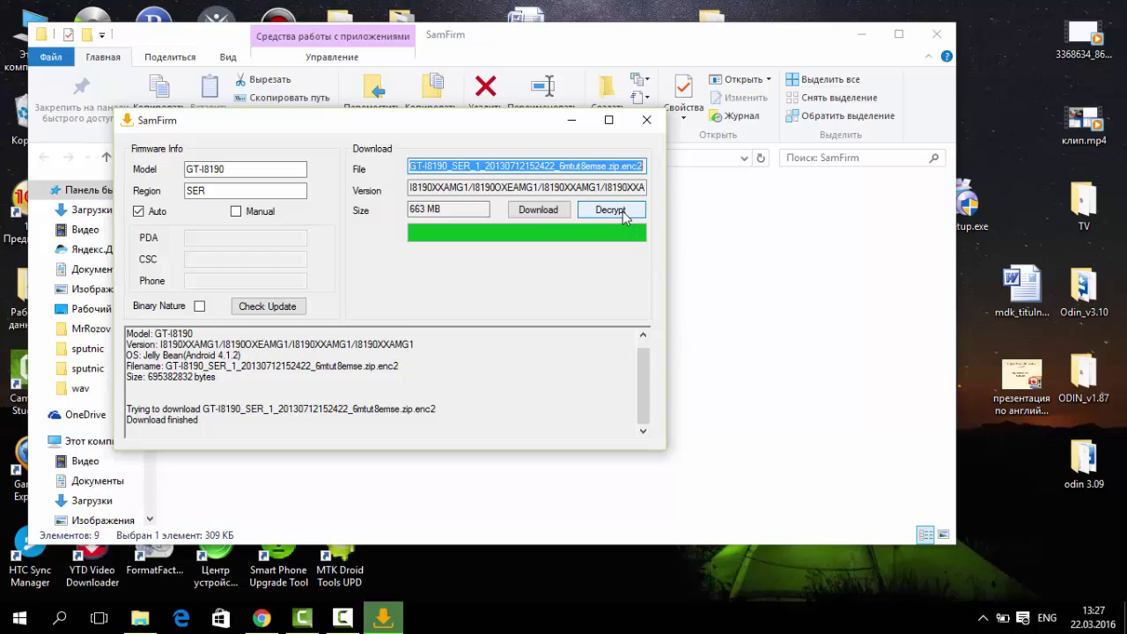
click(610, 213)
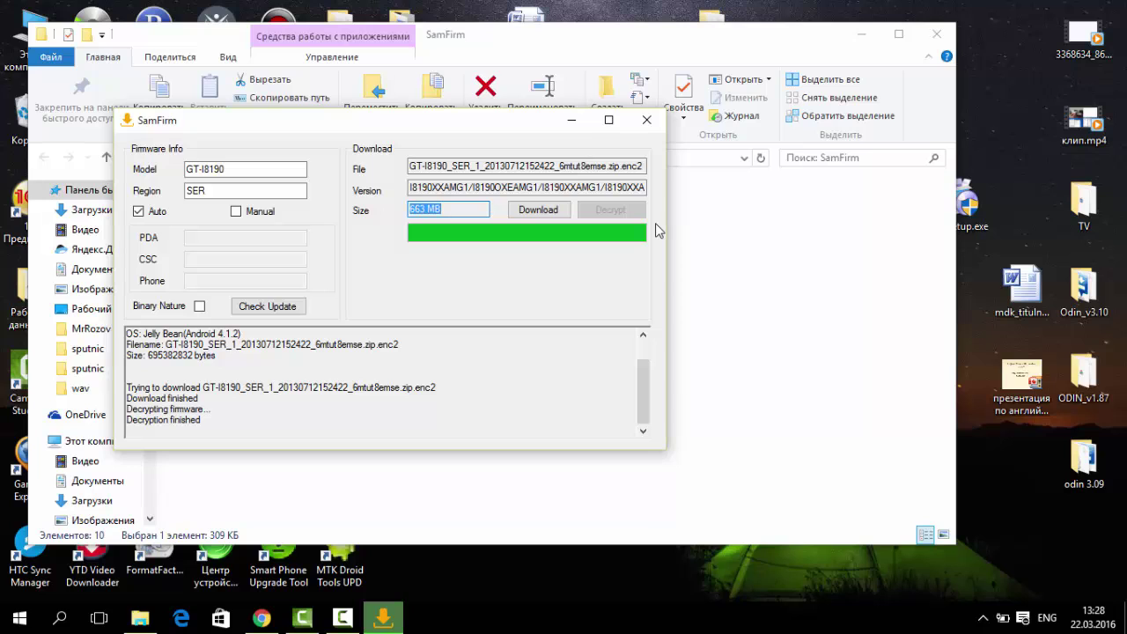
click(646, 124)
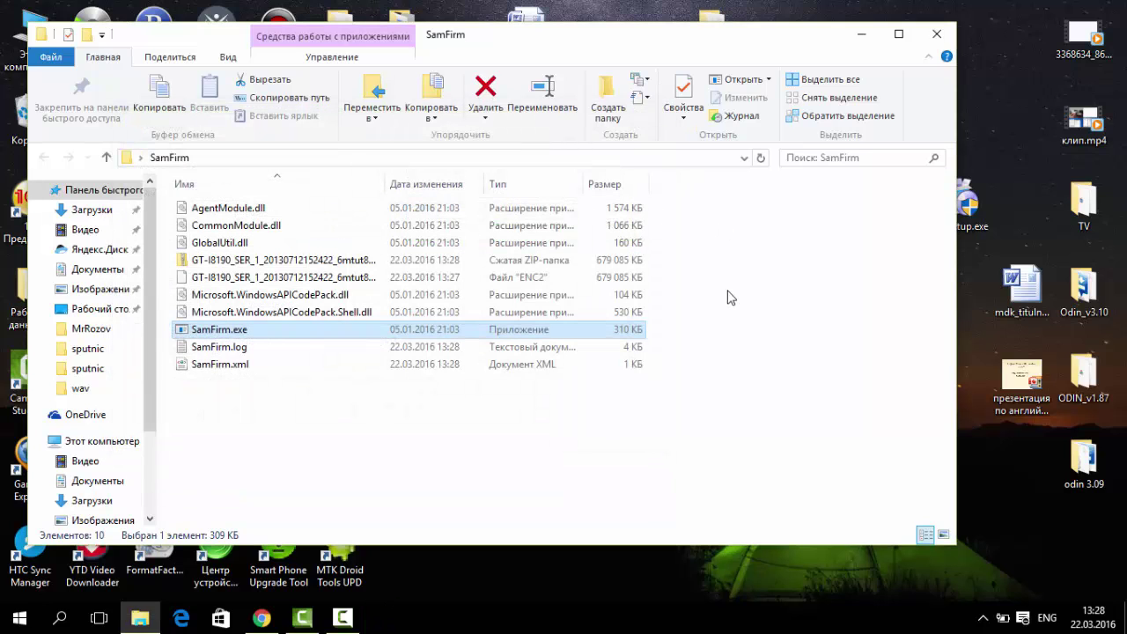
Step: Inspect the contents of the decrypted GT-I8190_SER firmware ZIP archive and return to the SamFirm folder
click(249, 262)
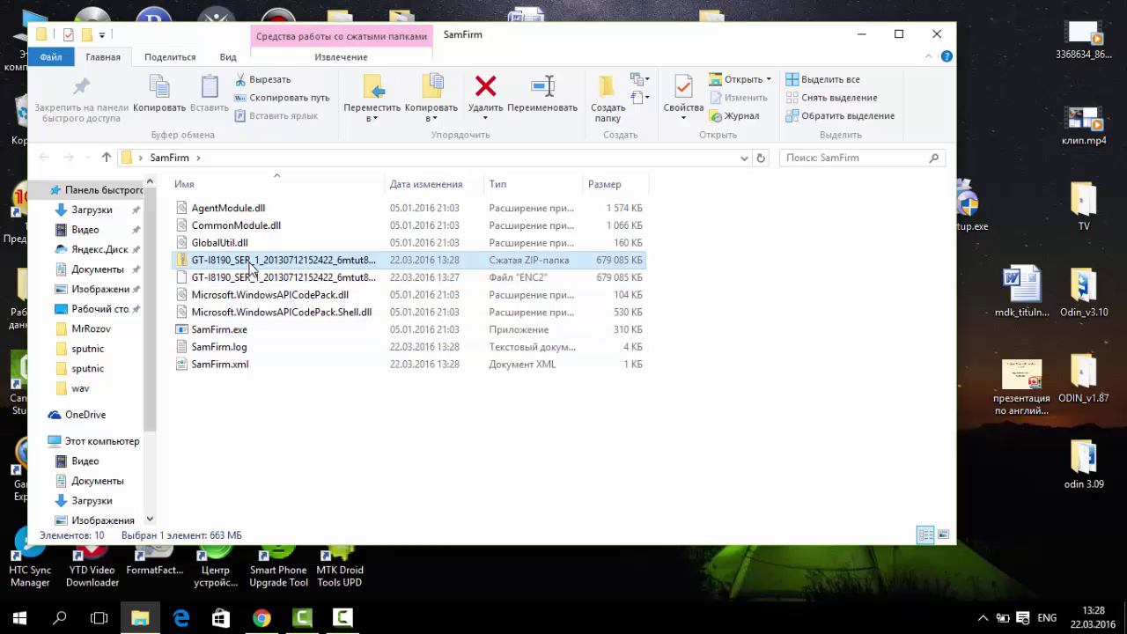
double_click(250, 262)
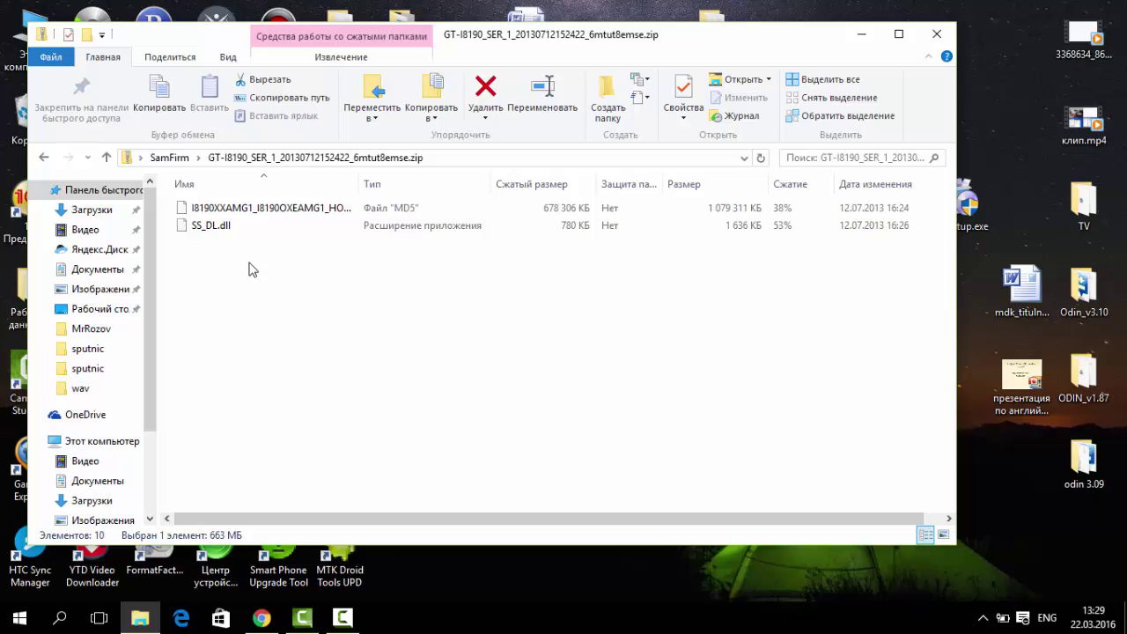
click(309, 218)
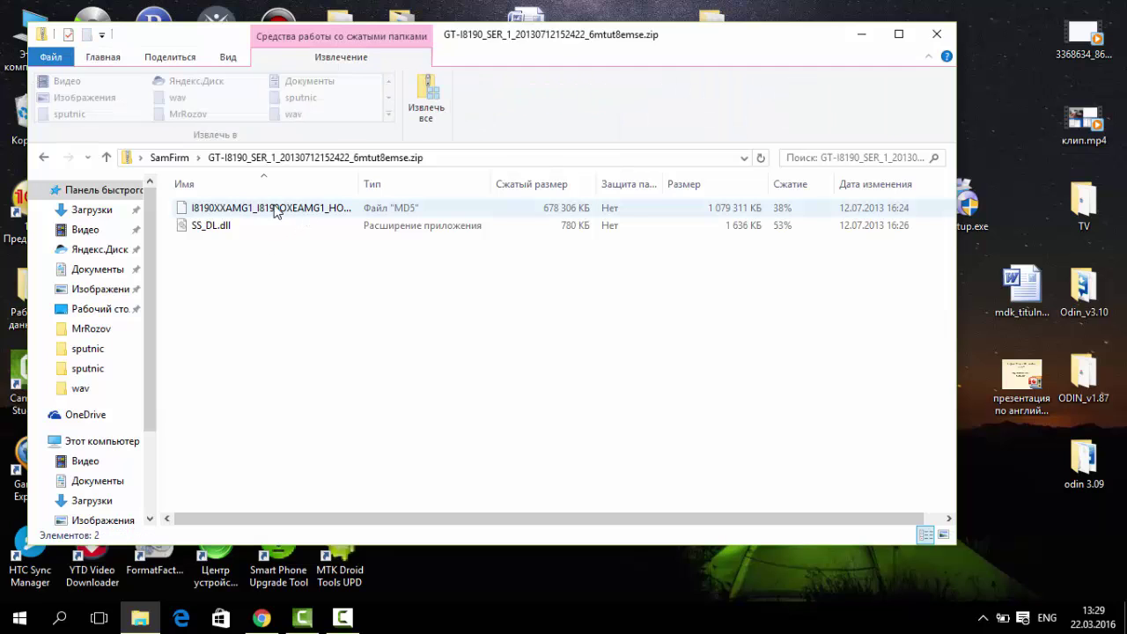
click(49, 159)
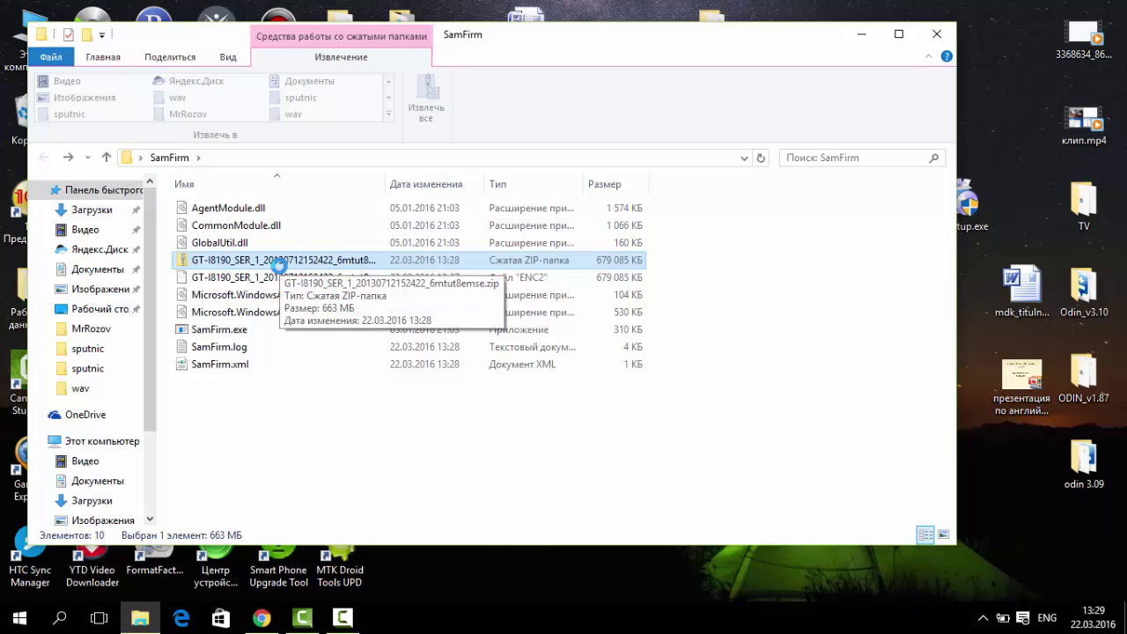
Step: Extract all files of the GT-I8190_SER firmware ZIP archive to the suggested destination inside the SamFirm folder
right_click(280, 266)
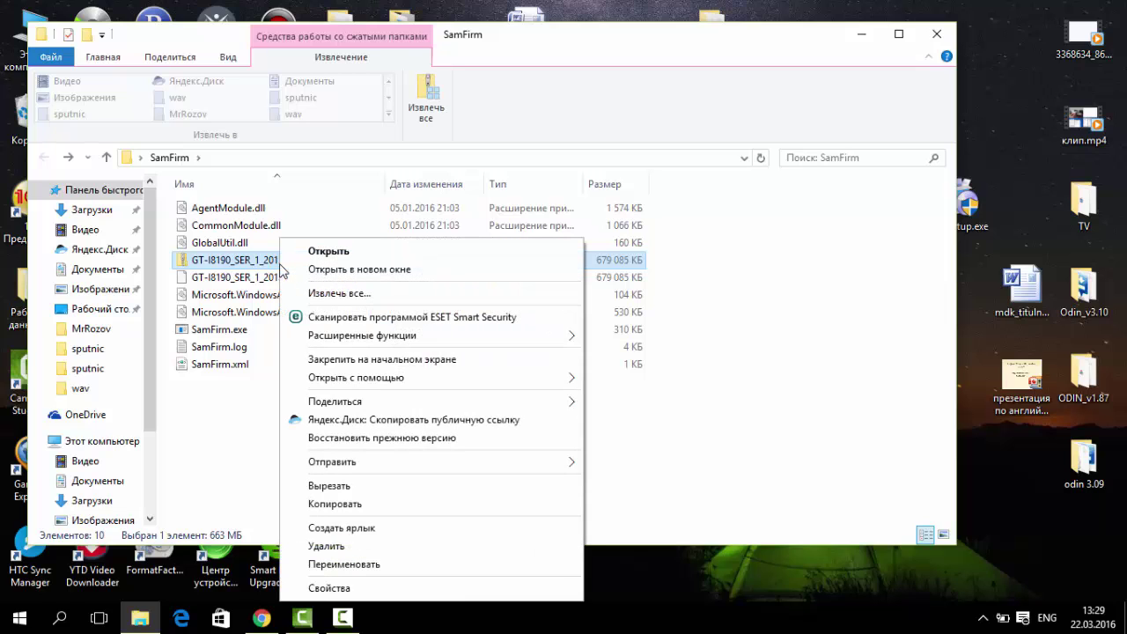
click(380, 295)
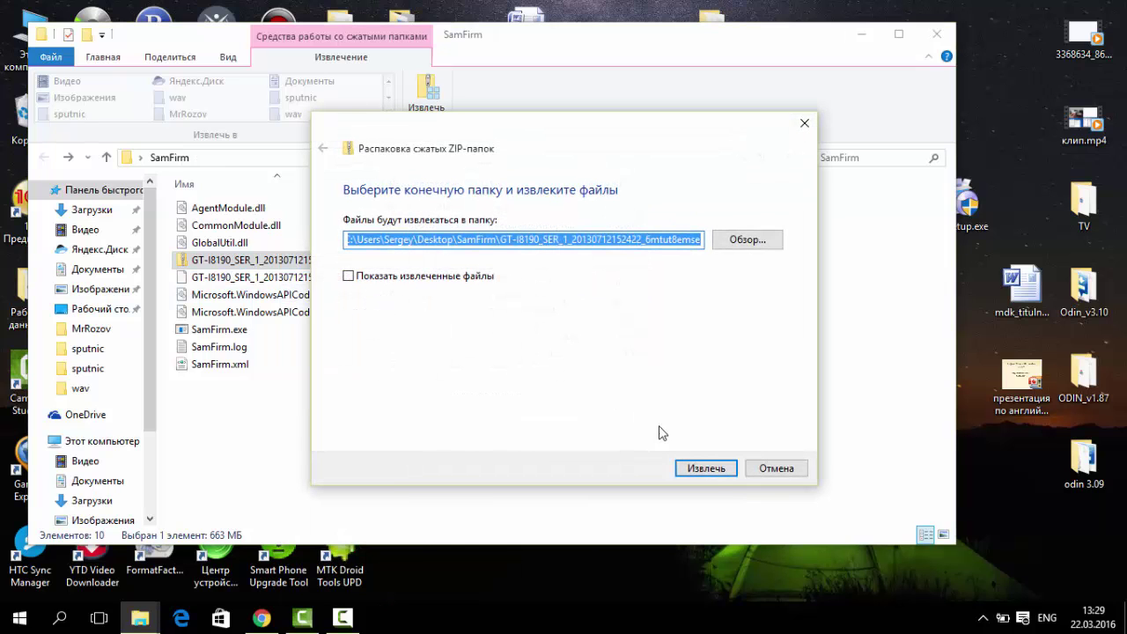
click(717, 468)
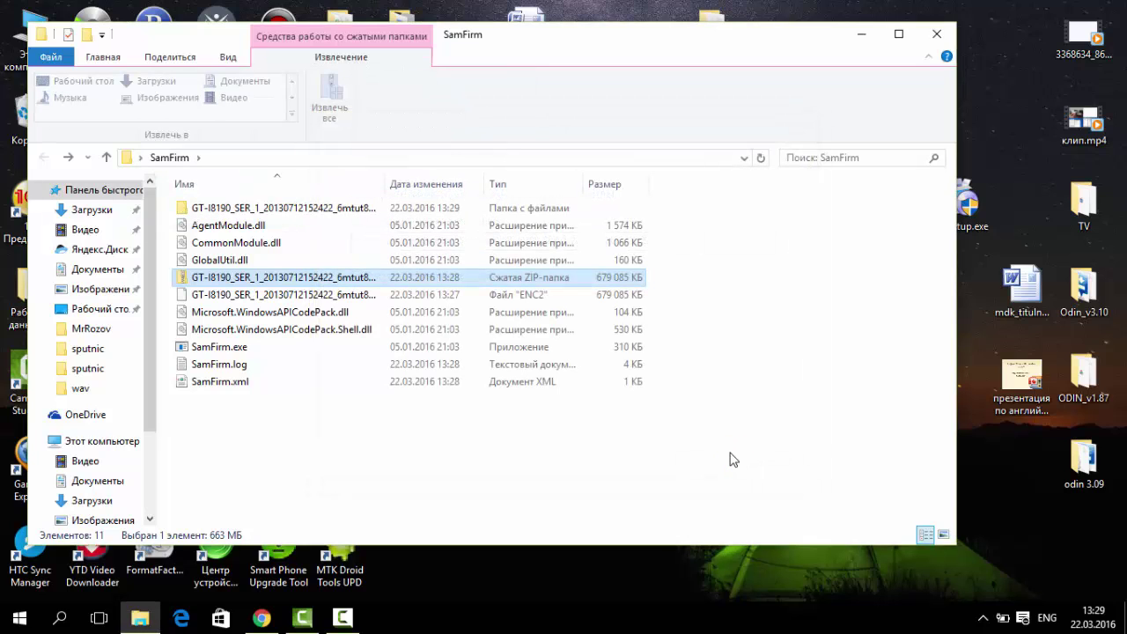
Step: Inspect the files in the extracted GT-I8190_SER firmware folder and return to the SamFirm folder
click(327, 213)
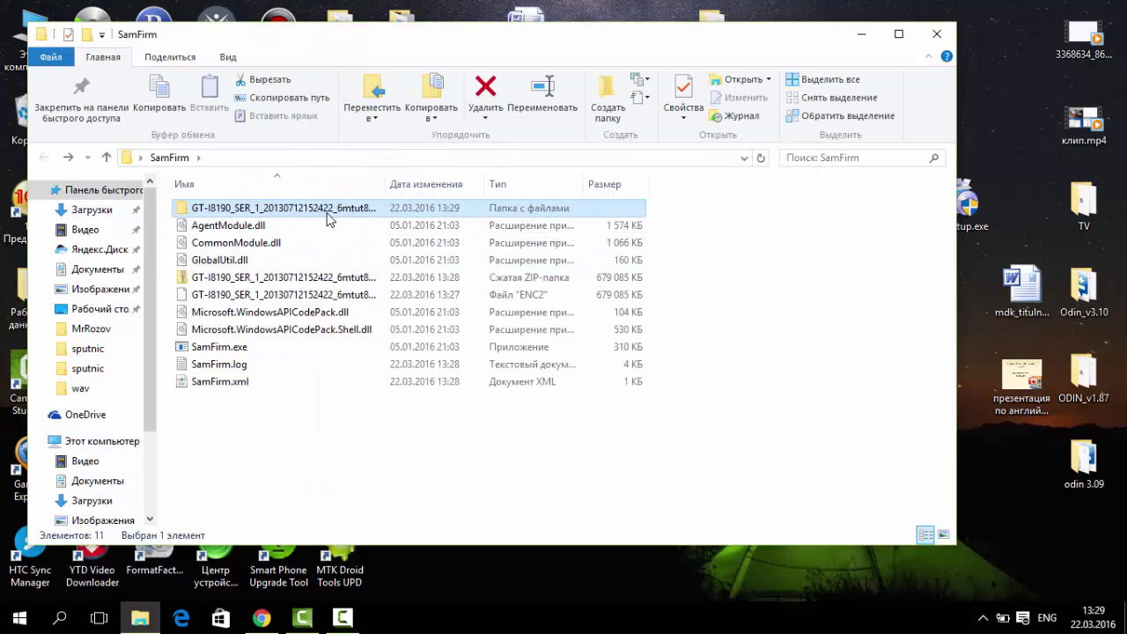
double_click(327, 213)
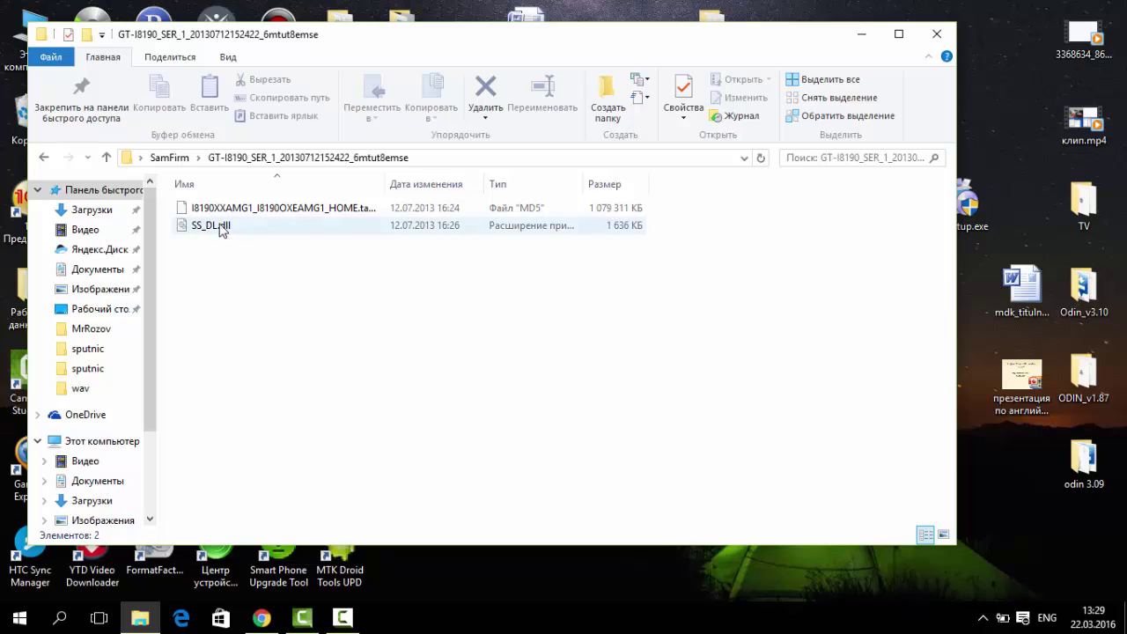
click(44, 157)
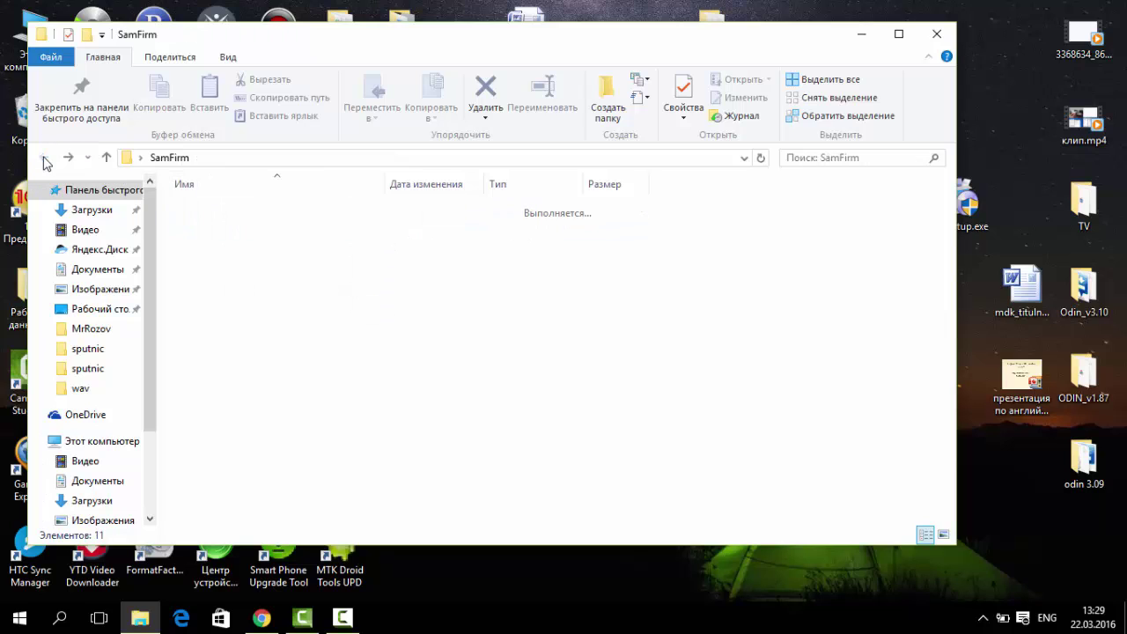
Step: Open the odin 3.09 folder on the desktop and launch Odin3 v3.09.3.exe
click(1088, 451)
double_click(1087, 451)
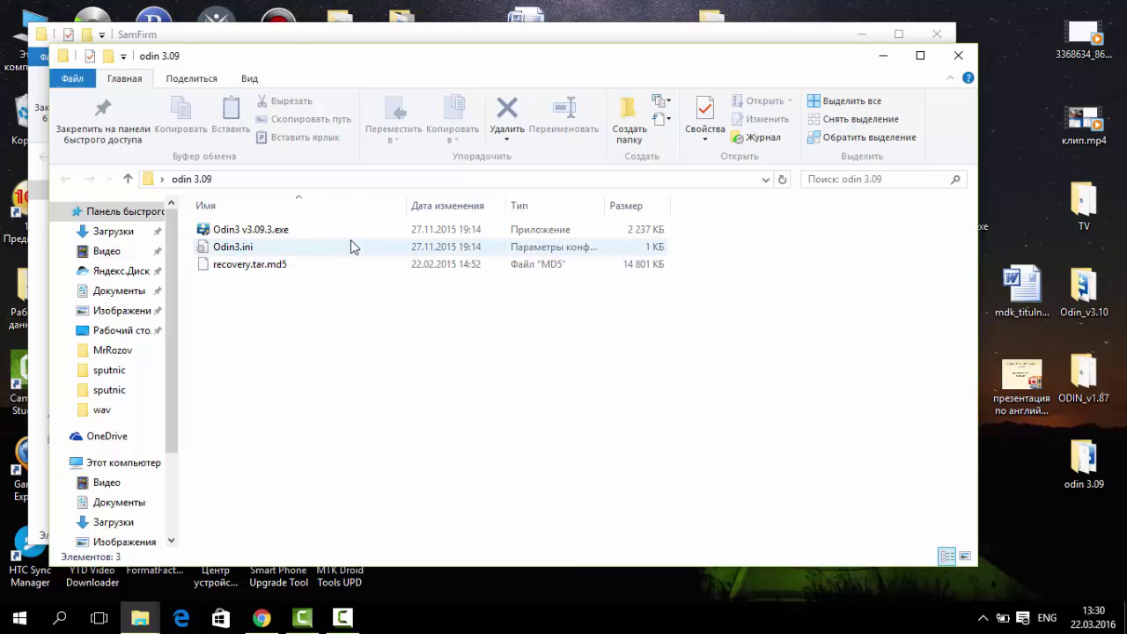
double_click(290, 231)
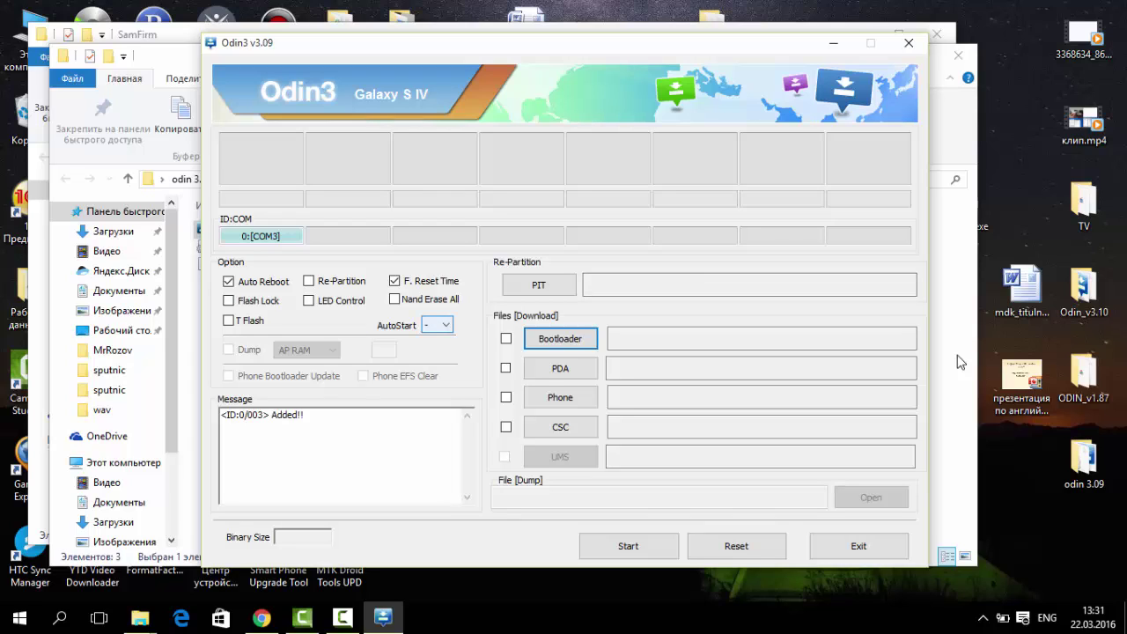
Step: Open the file selection for the PDA image and browse to the SamFirm folder on the desktop
key(Tab)
key(Tab)
key(Return)
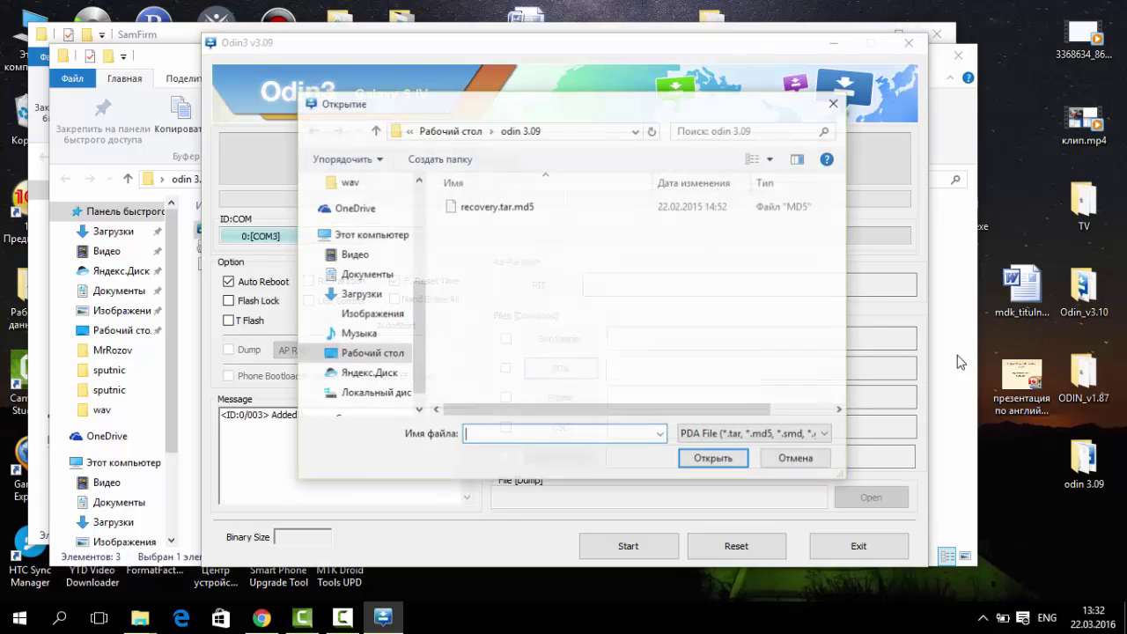
key(alt+Up)
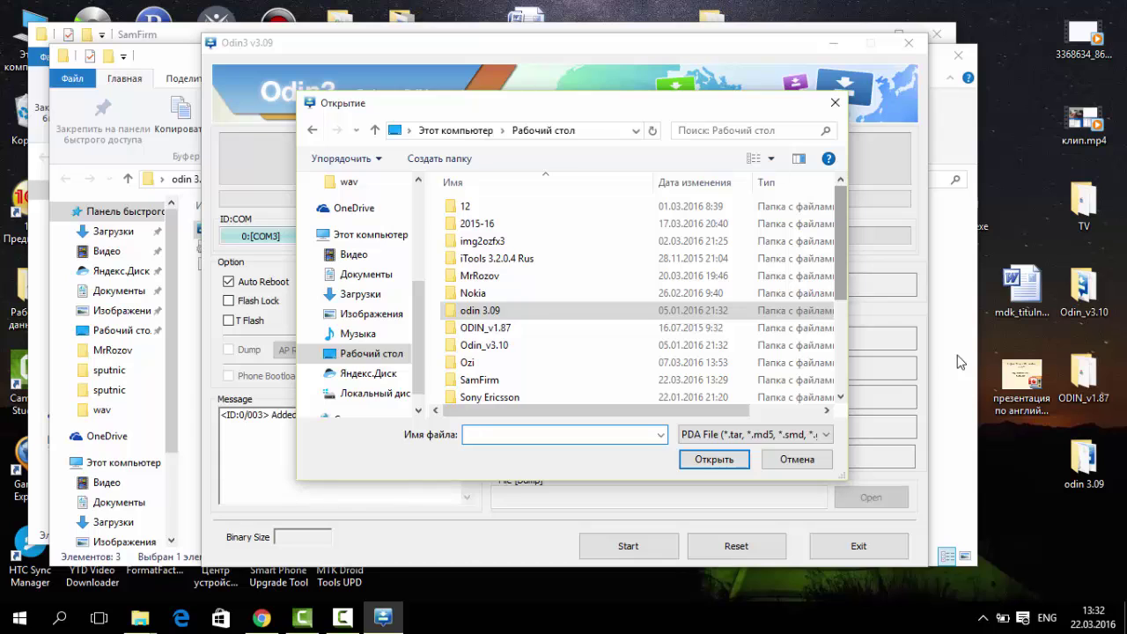
key(Down)
key(Down)
key(Down)
key(Down)
key(Return)
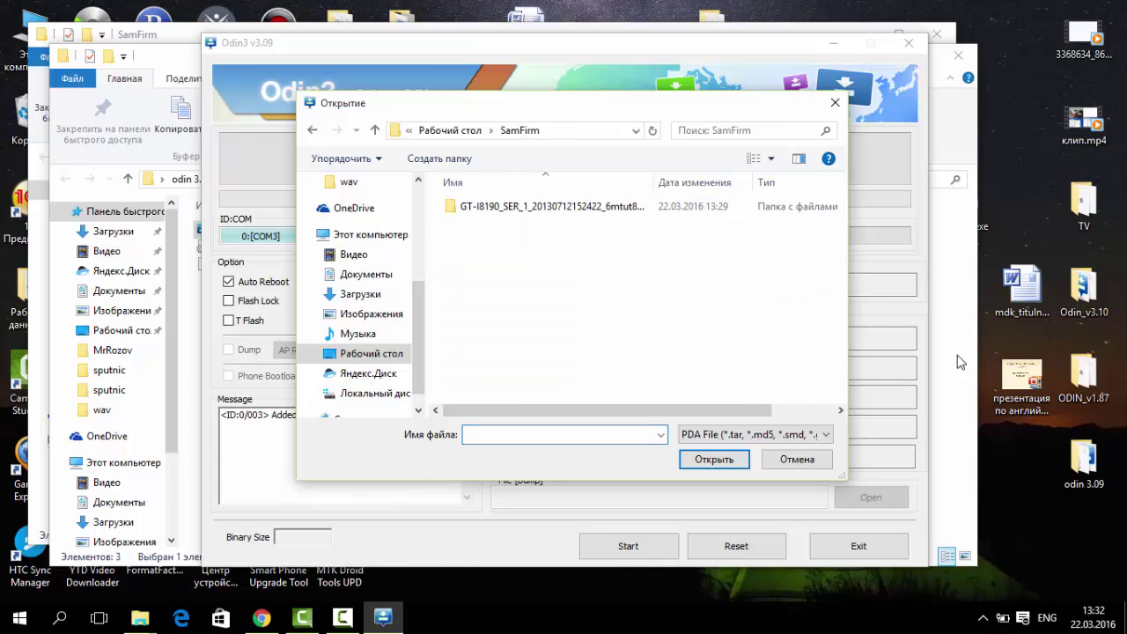
Step: Load I8190XXAMG1_I8190OXEAMG1_HOME.tar.md5 from the extracted GT-I8190_SER folder as the PDA file and start flashing the phone
key(Down)
key(Return)
key(Down)
key(Return)
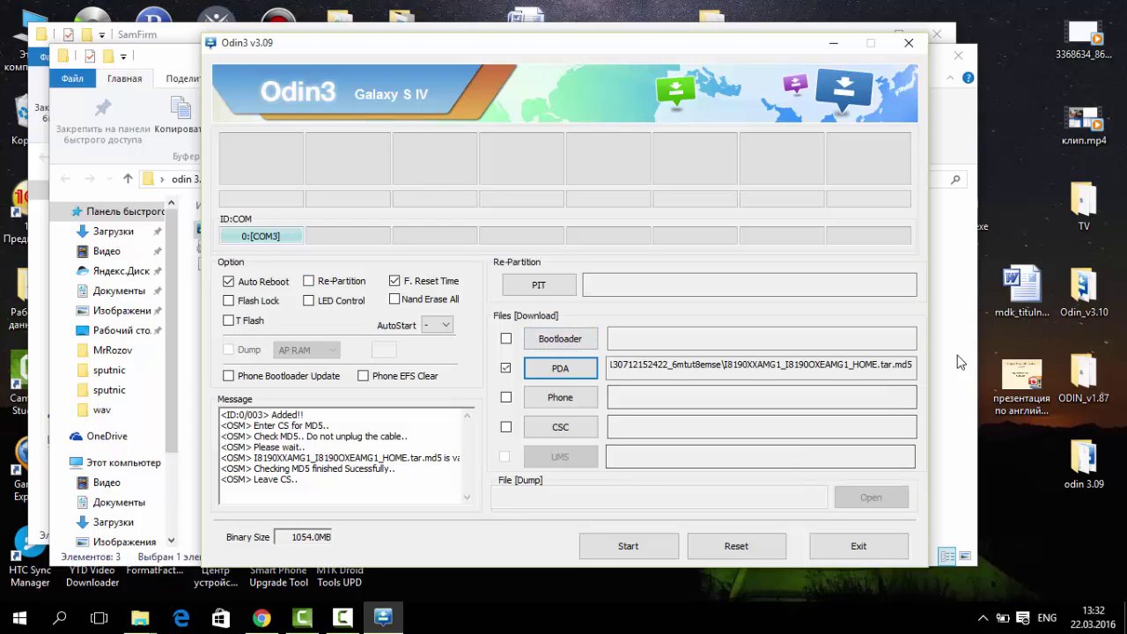
key(Return)
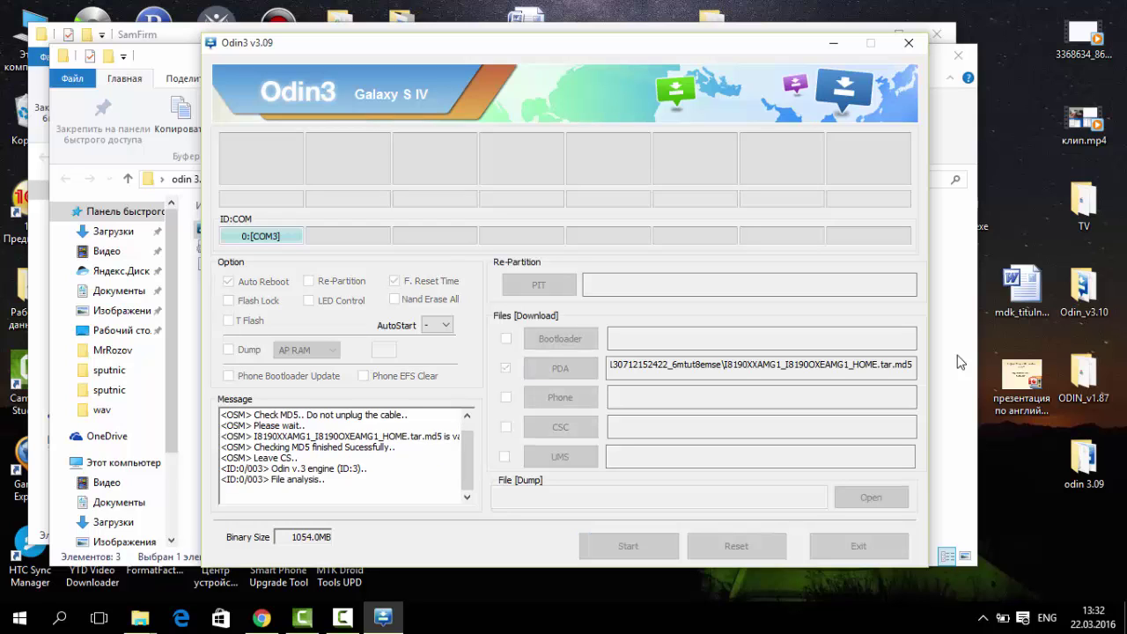